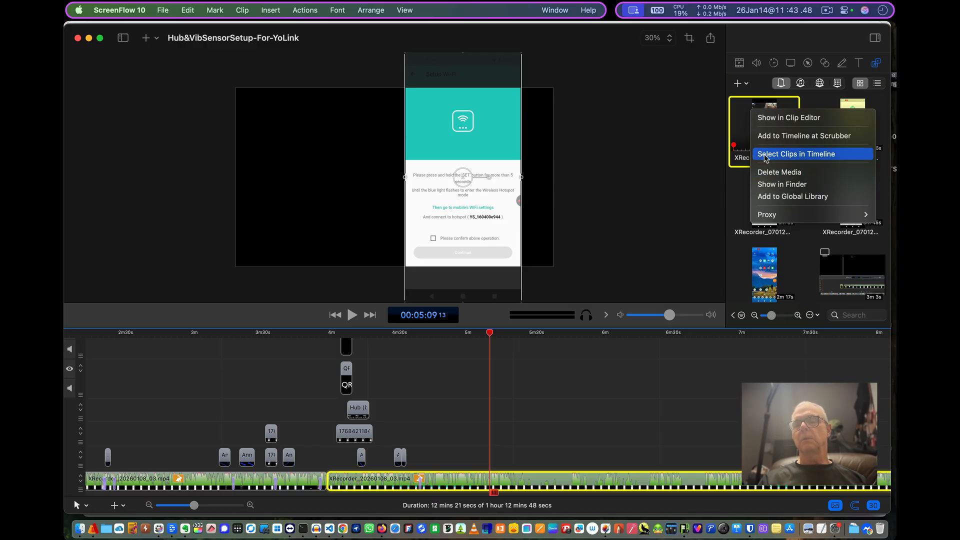
# - Open the first XRecorder clip in the clip editor and mark an in point at 0:17 and an out point at about 0:23
pyautogui.click(763, 118)
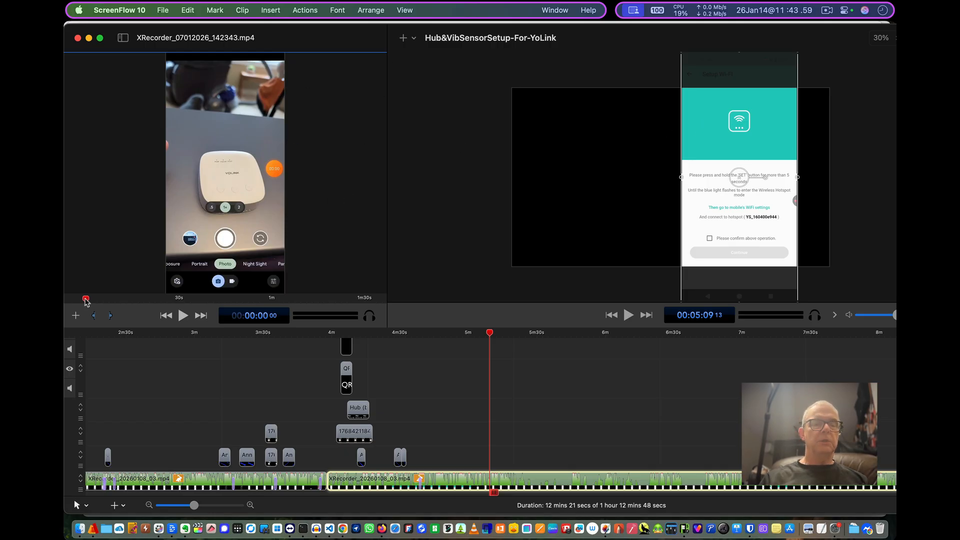
pyautogui.moveTo(86, 300); pyautogui.dragTo(140, 302)
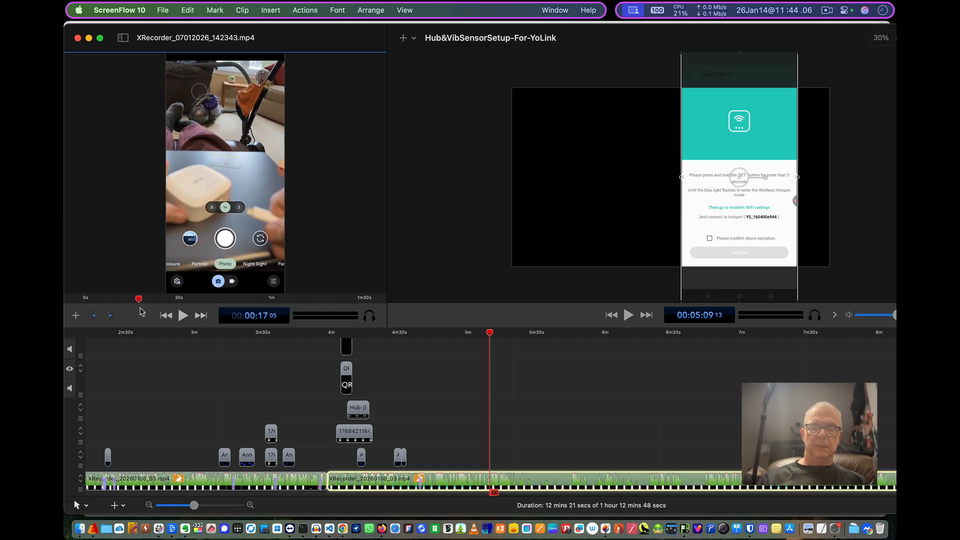
pyautogui.press('i')
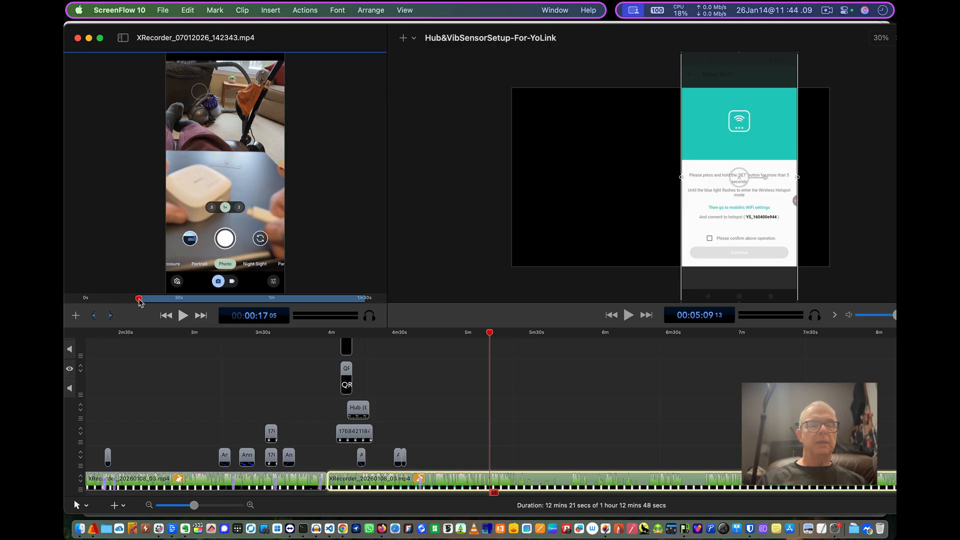
pyautogui.moveTo(140, 302); pyautogui.dragTo(160, 303)
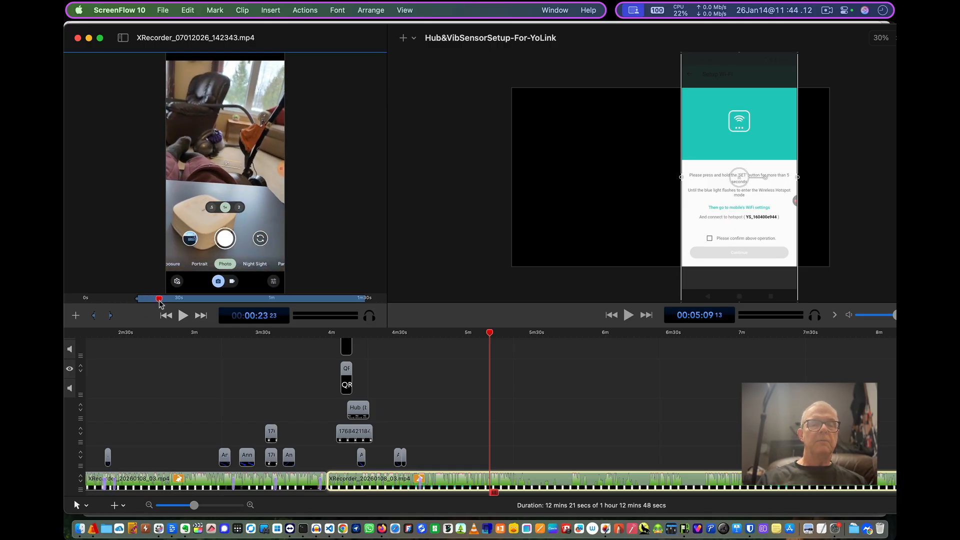
pyautogui.press('o')
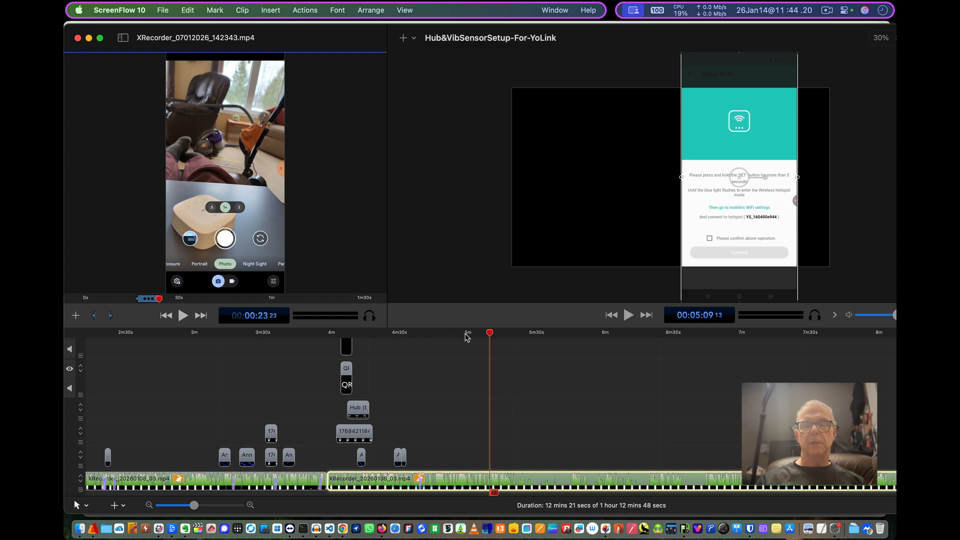
# - Add the marked range to the timeline at about 4:58 and play it back
pyautogui.click(466, 333)
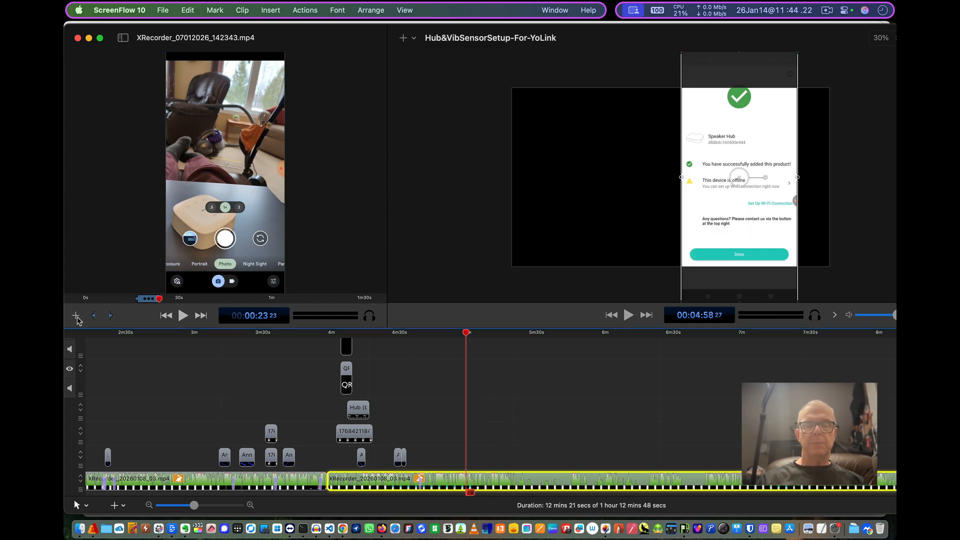
pyautogui.click(77, 317)
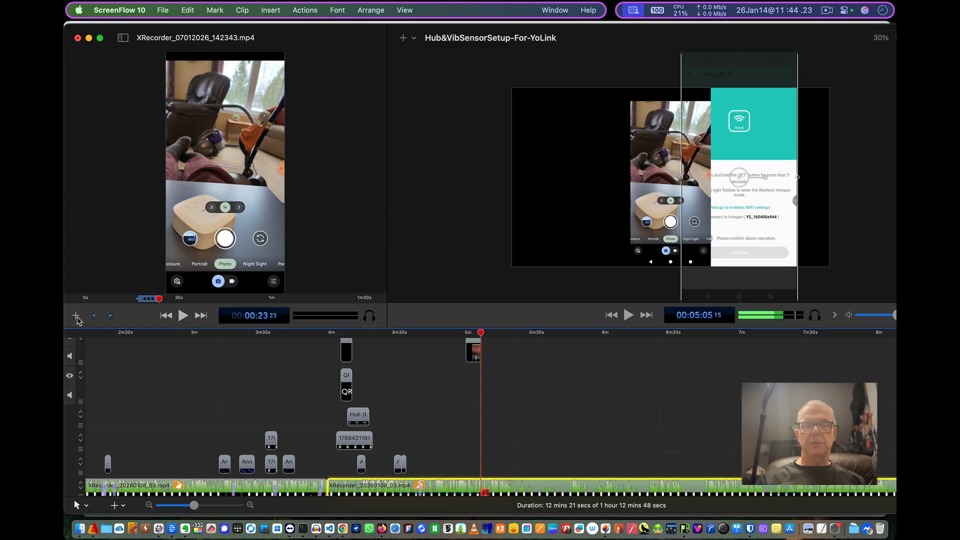
pyautogui.click(463, 338)
pyautogui.press('space')
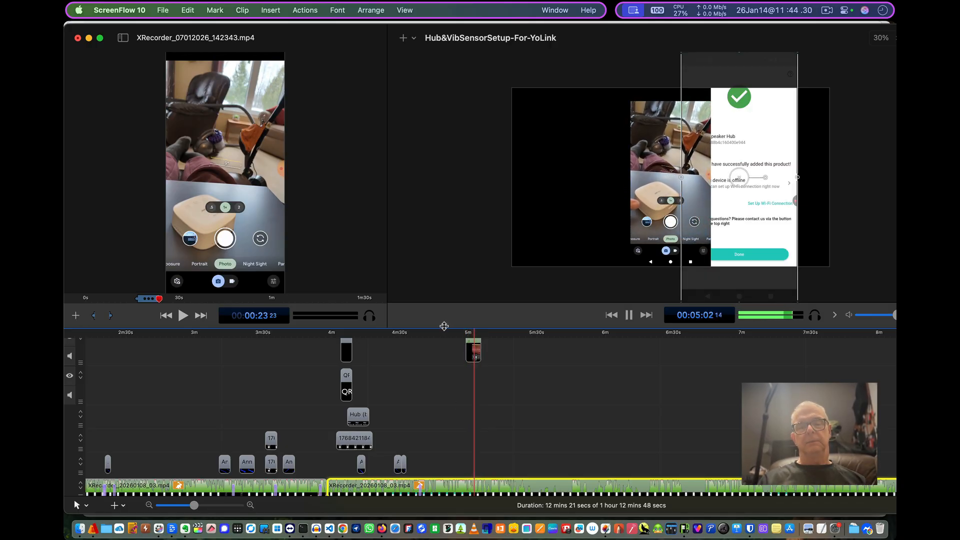
pyautogui.click(439, 378)
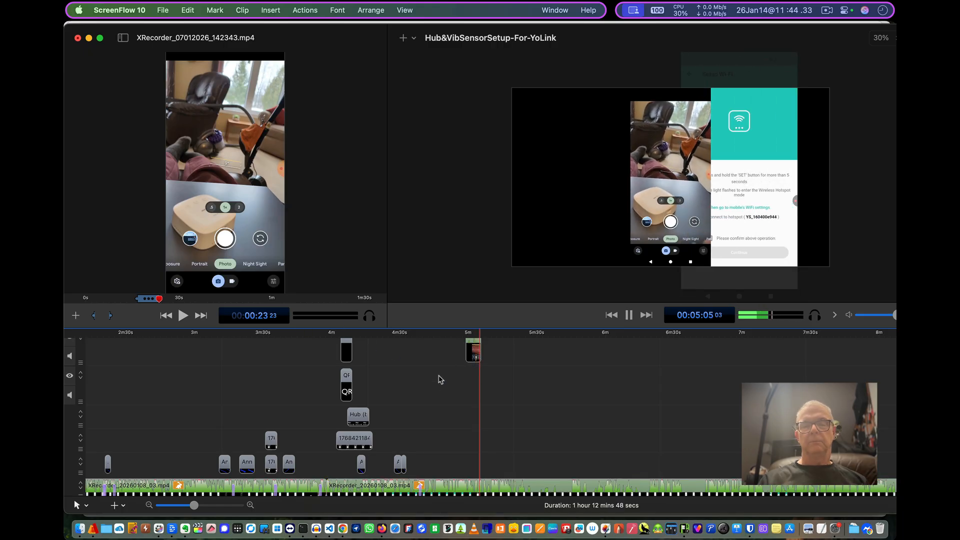
pyautogui.press('space')
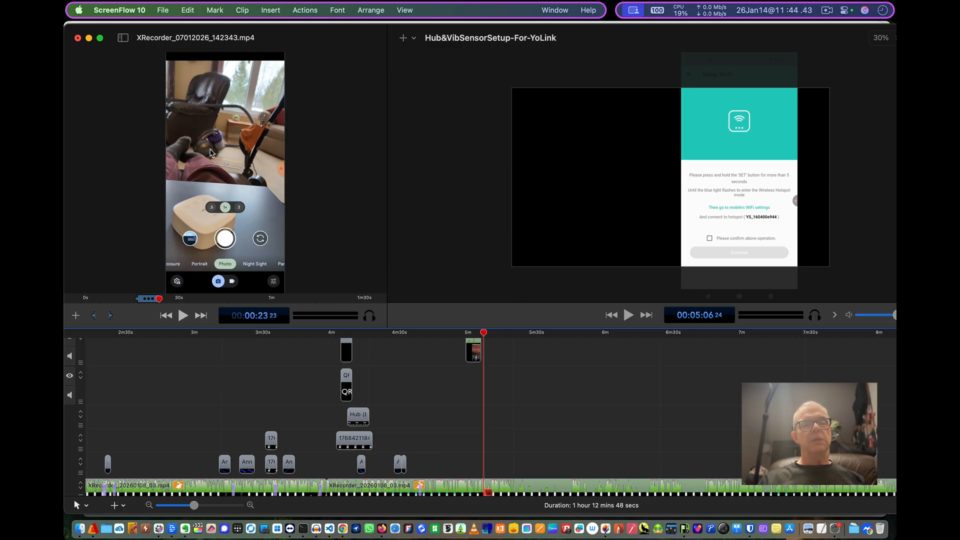
# - Toggle the clip editor off, on and off again, leaving it hidden
pyautogui.click(123, 39)
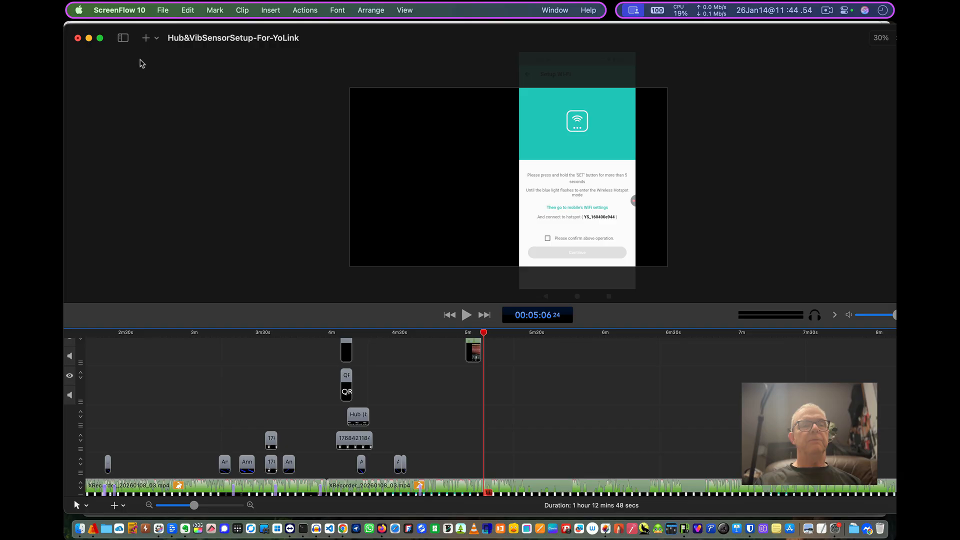
pyautogui.click(123, 38)
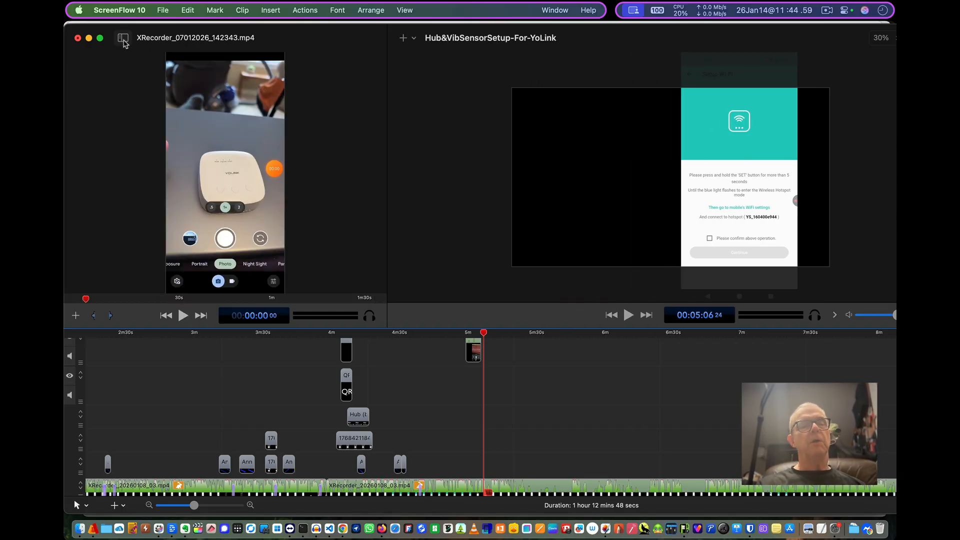
pyautogui.click(124, 38)
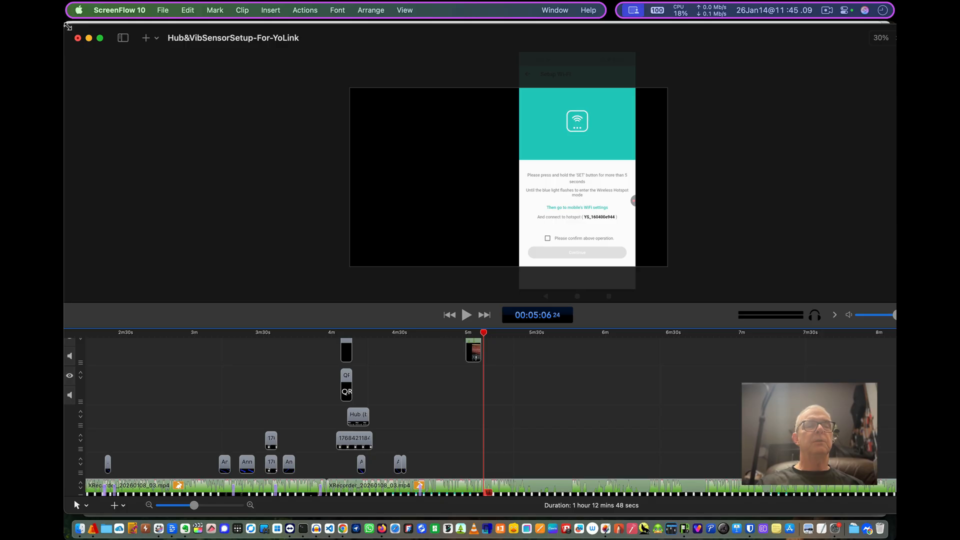
# - Resize and move the project window so it sits beside the browser window
pyautogui.moveTo(68, 26); pyautogui.dragTo(392, 31)
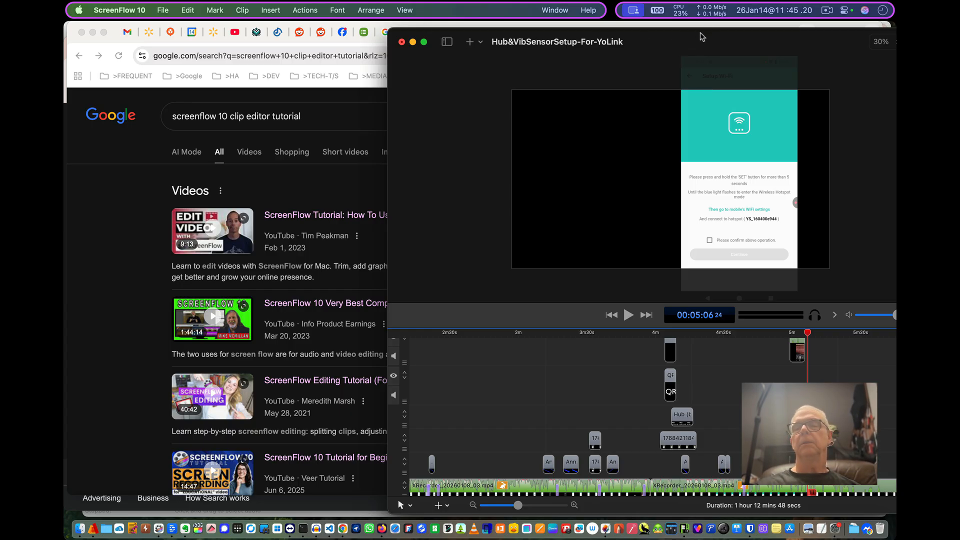
pyautogui.moveTo(707, 43); pyautogui.dragTo(468, 50)
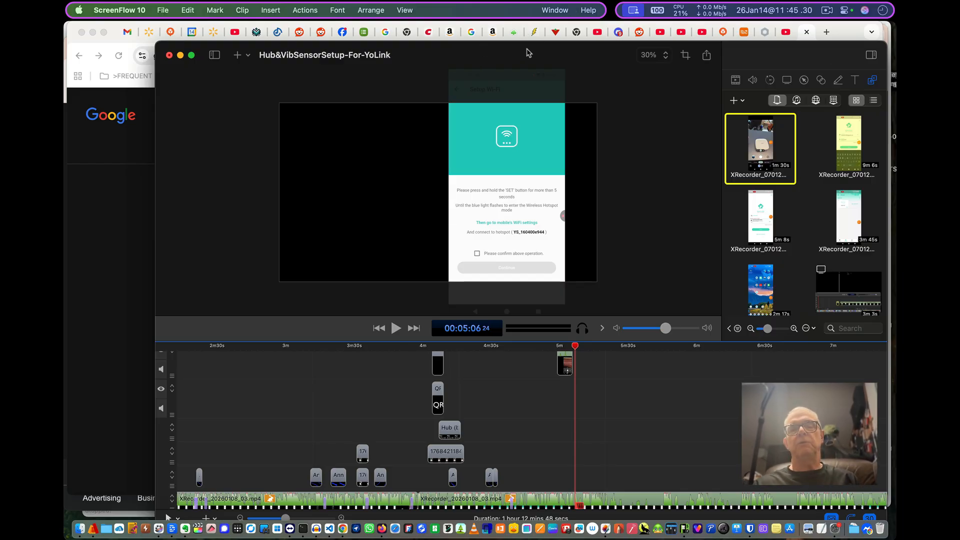
pyautogui.moveTo(531, 45); pyautogui.dragTo(456, 28)
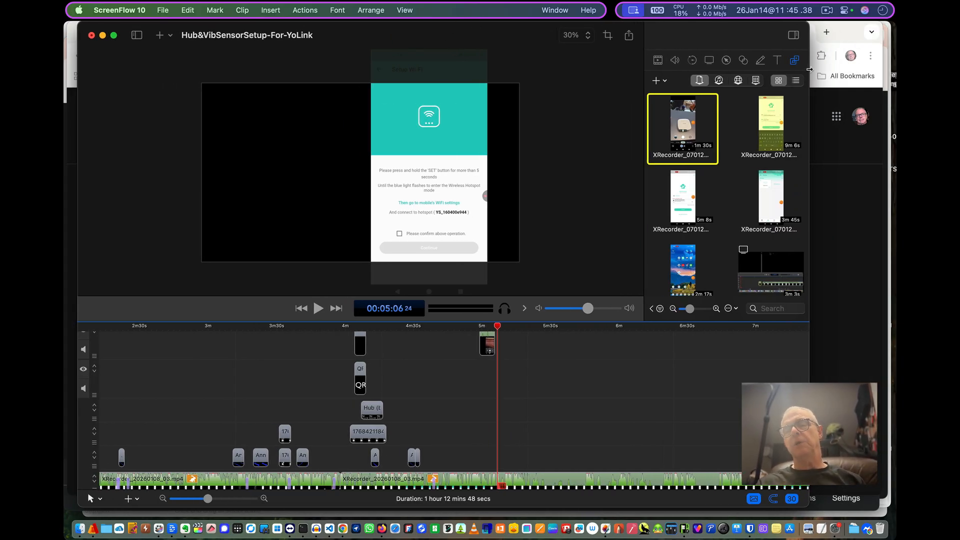
pyautogui.moveTo(814, 70); pyautogui.dragTo(892, 85)
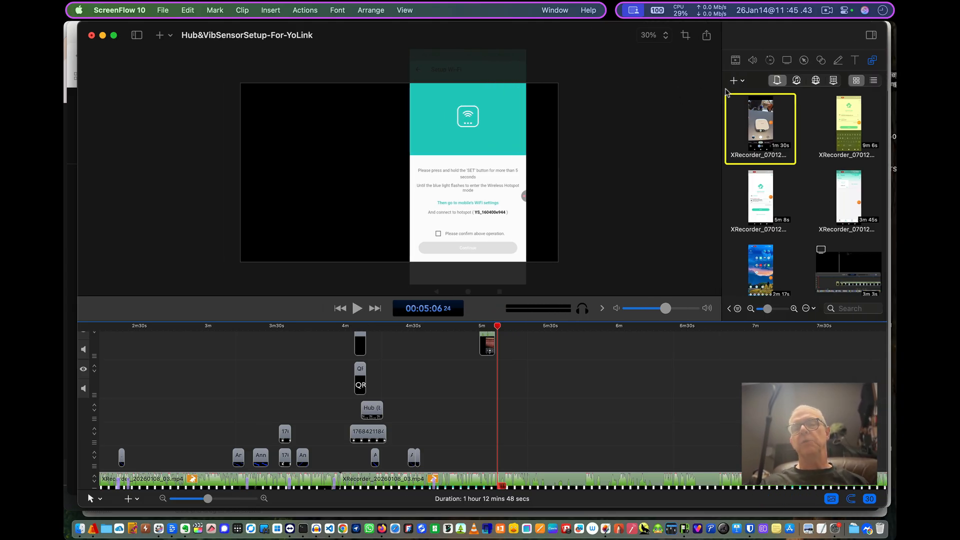
# - Open the 9m 6s XRecorder media clip in the clip editor
pyautogui.moveTo(746, 121)
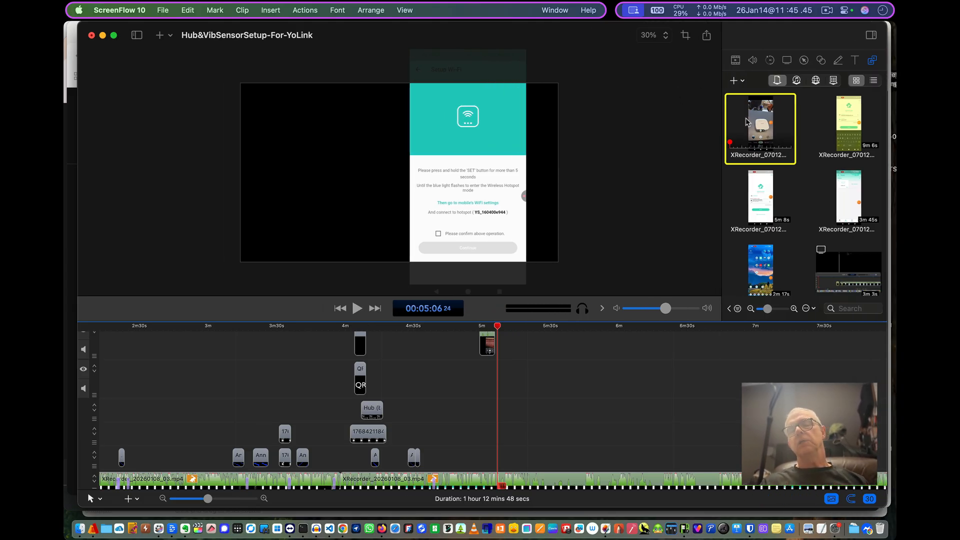
pyautogui.click(846, 116)
pyautogui.rightClick(845, 114)
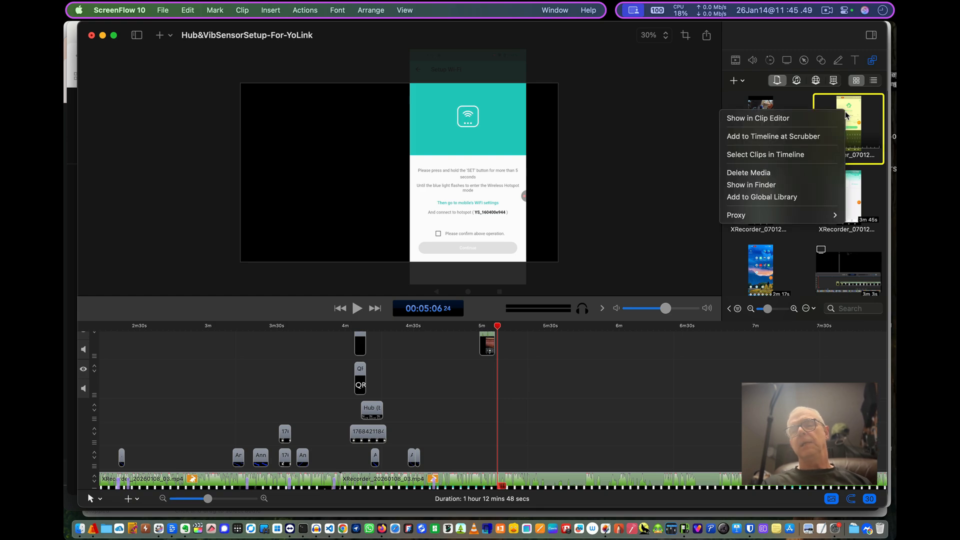
pyautogui.click(810, 119)
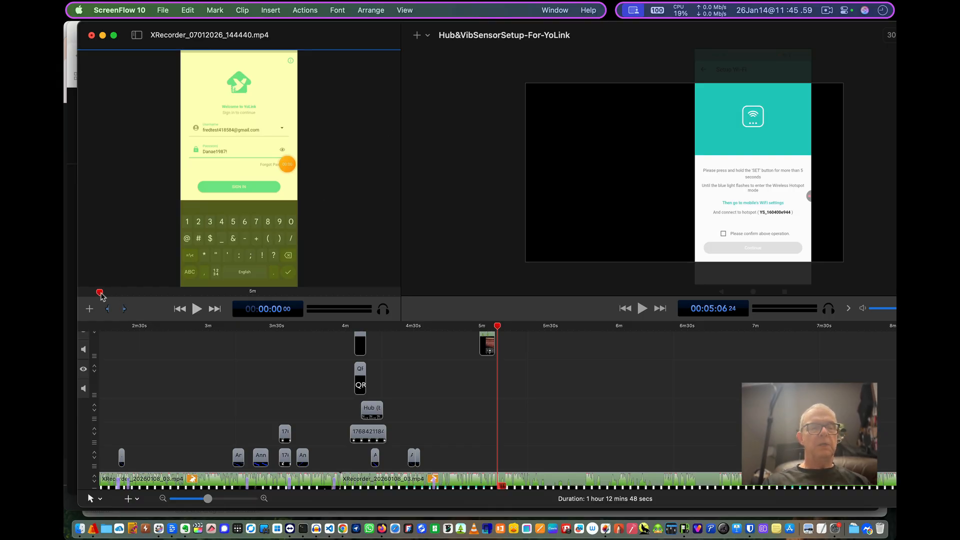
# - Mark a range from about 1:26 to 3:45 in the clip editor and add it to the timeline
pyautogui.click(125, 309)
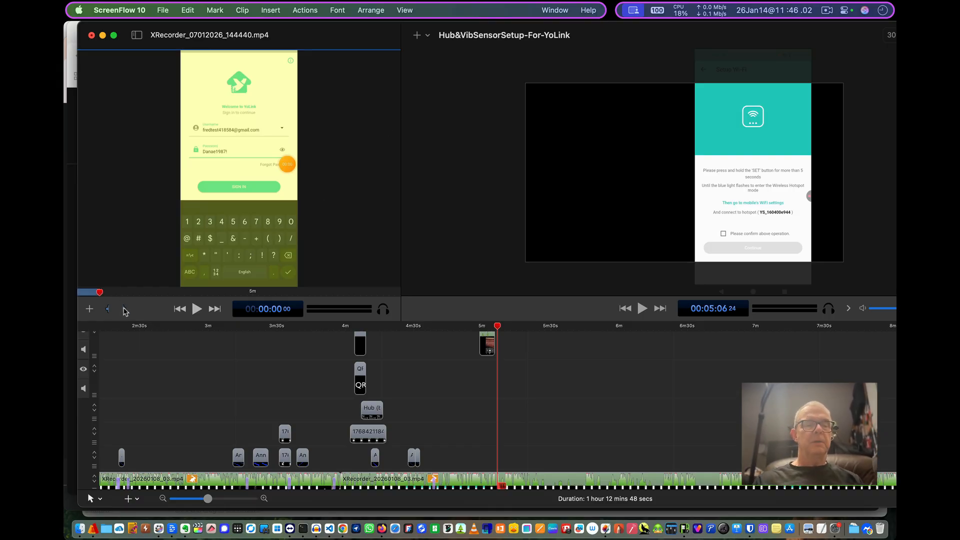
pyautogui.click(108, 310)
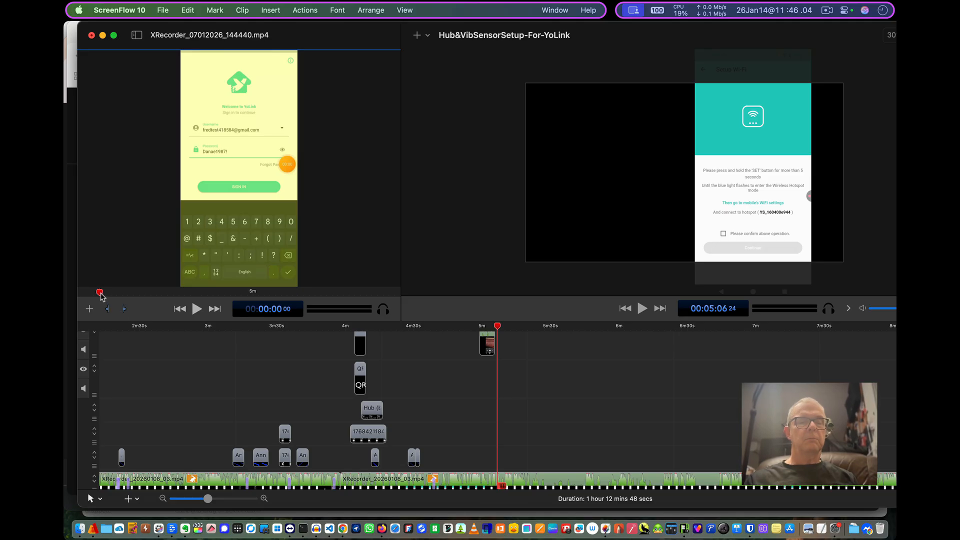
pyautogui.moveTo(100, 296); pyautogui.dragTo(144, 299)
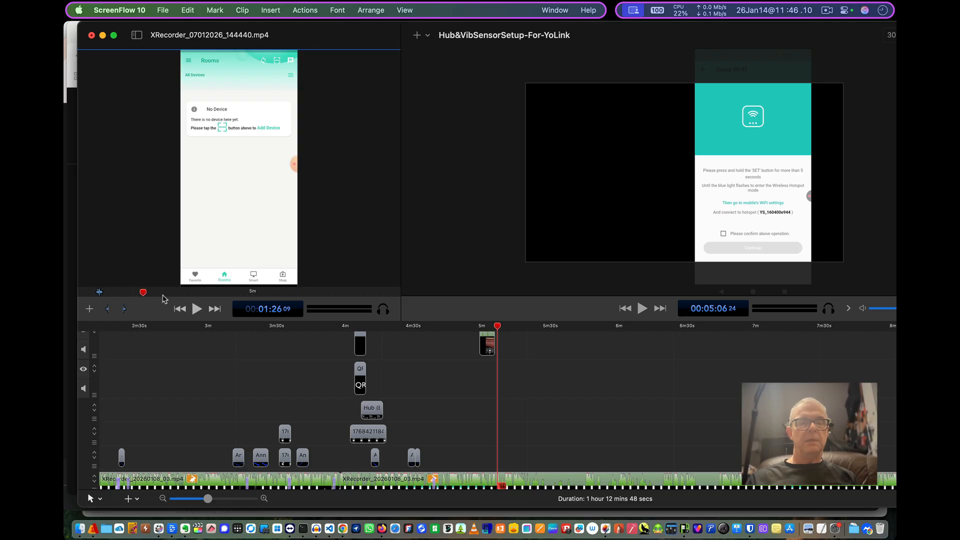
pyautogui.press('o')
pyautogui.click(215, 292)
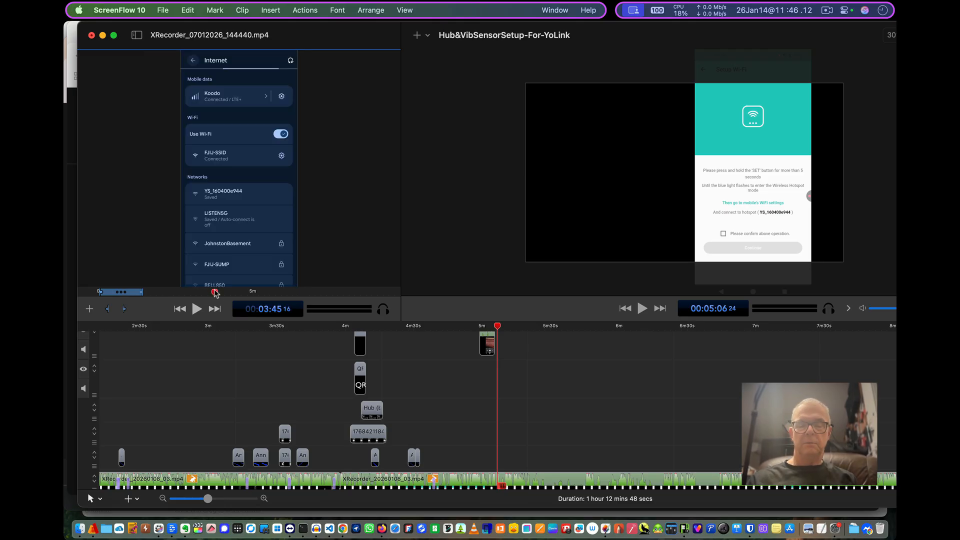
pyautogui.press('o')
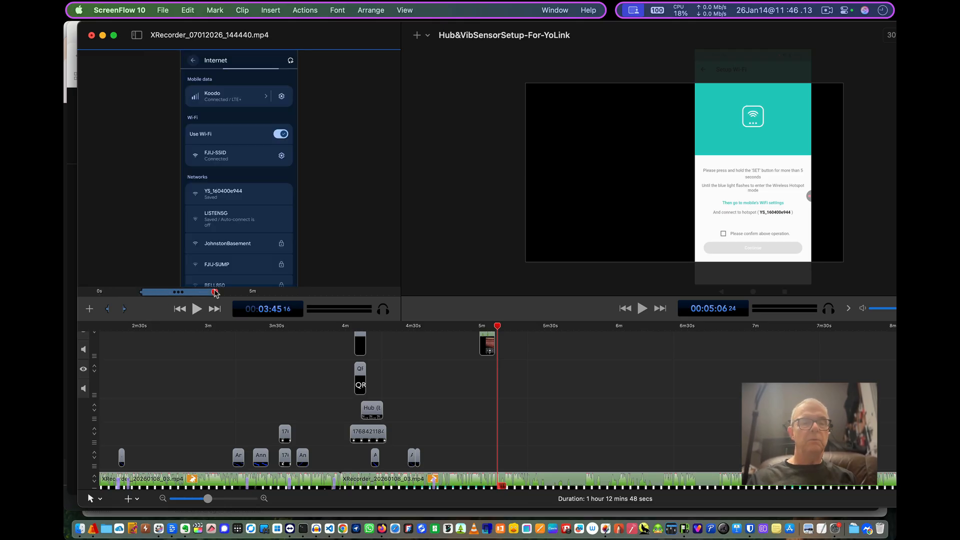
pyautogui.click(89, 309)
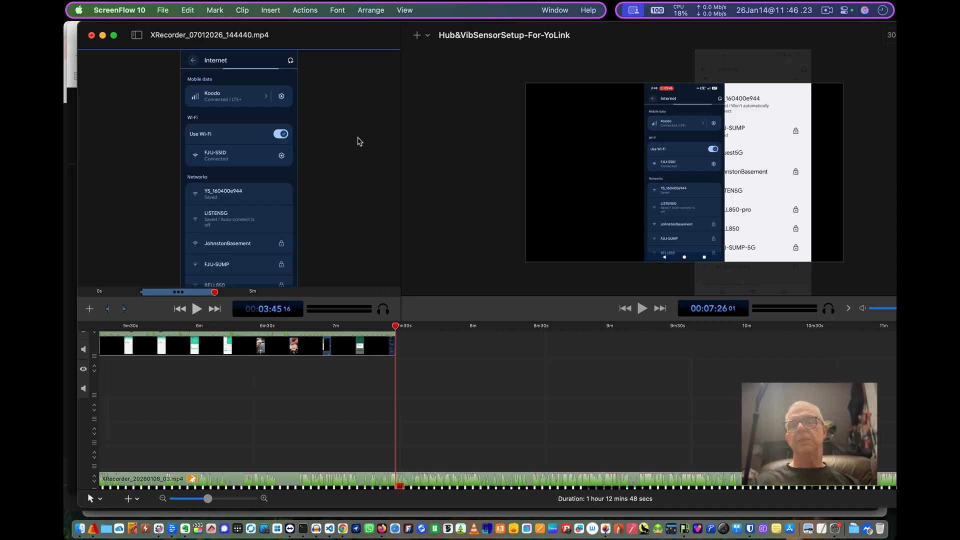
# - Close the clip editor, toggle full screen on and off, and move the project window back into place
pyautogui.click(137, 35)
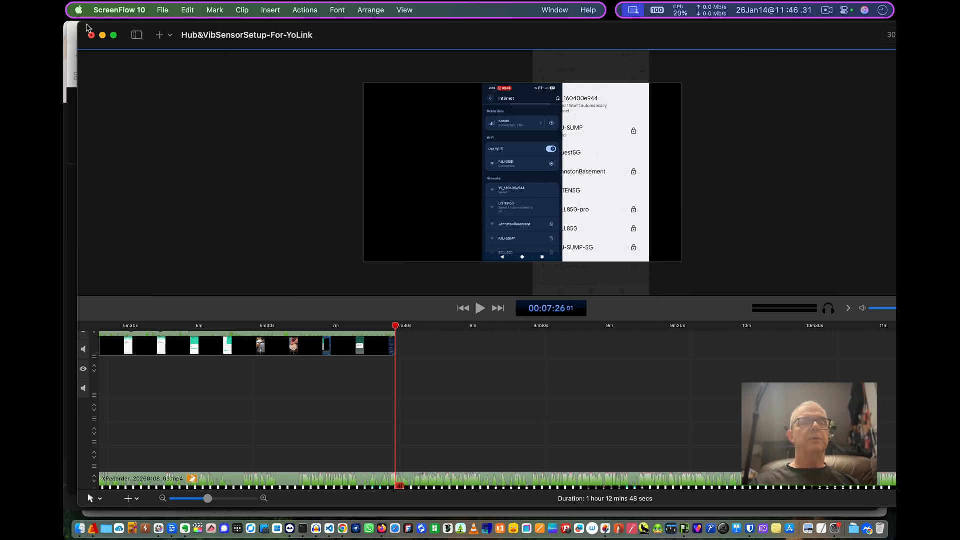
pyautogui.click(112, 35)
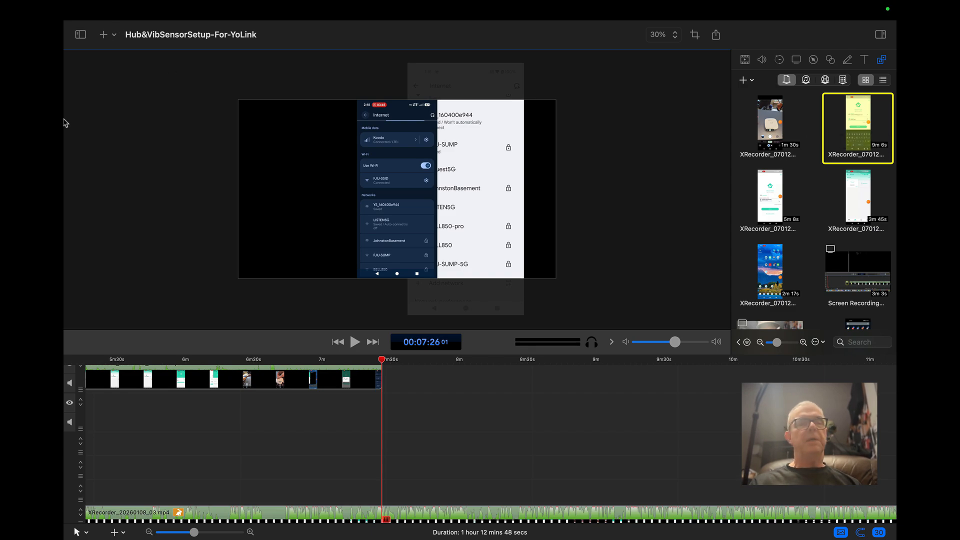
pyautogui.moveTo(93, 4)
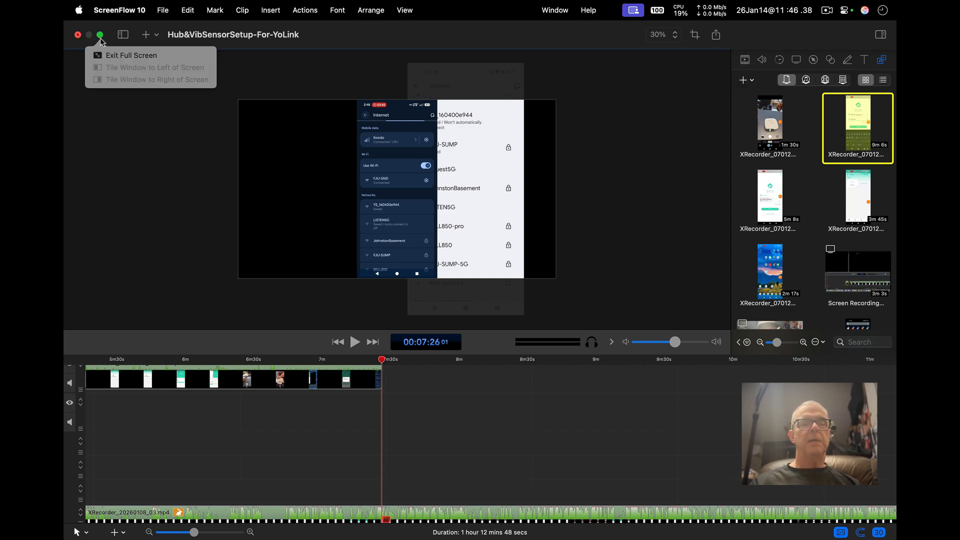
pyautogui.click(102, 44)
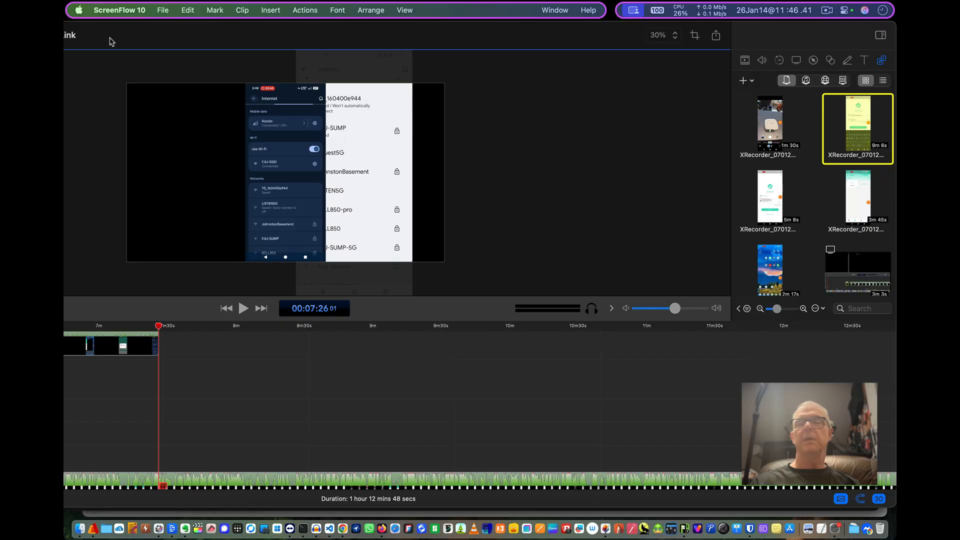
pyautogui.moveTo(111, 42); pyautogui.dragTo(378, 45)
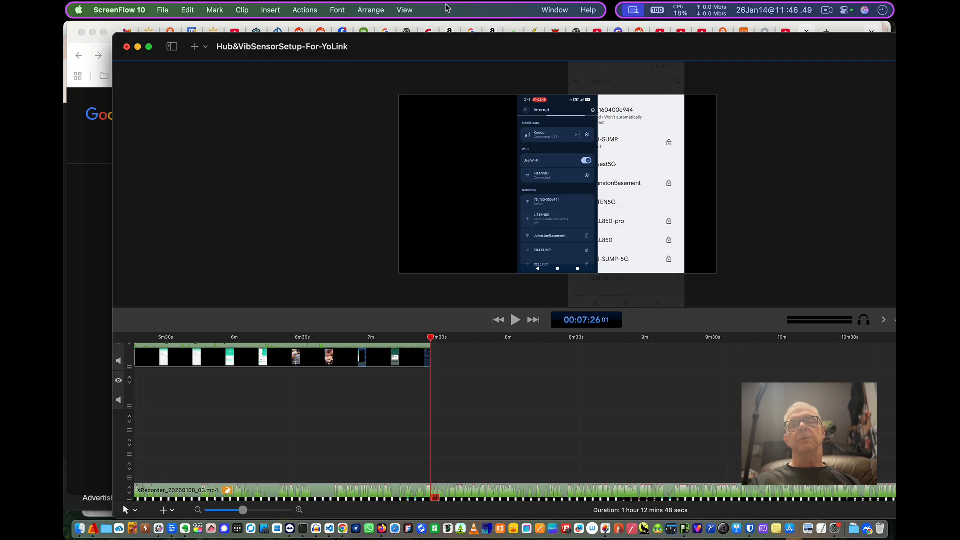
# - Hide the inspector pane and show it again
pyautogui.click(405, 10)
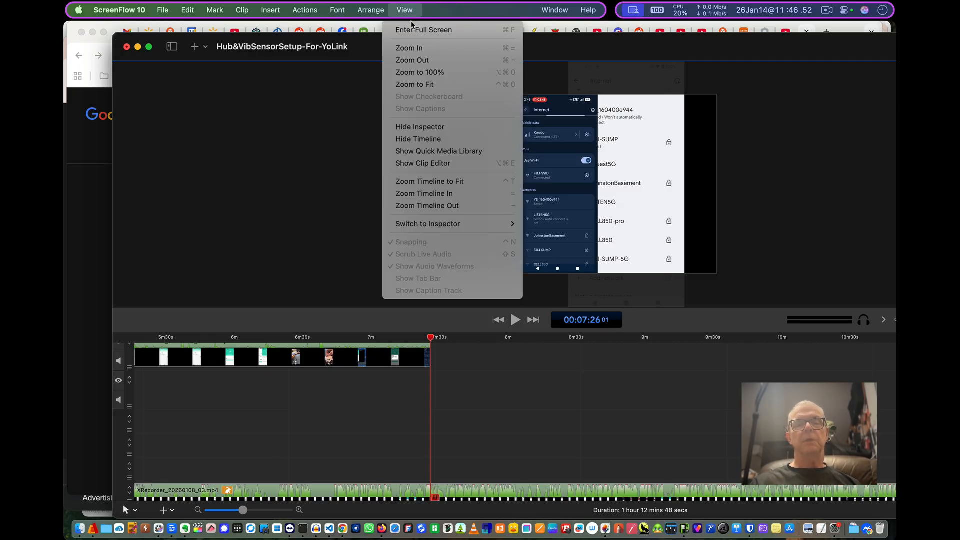
pyautogui.click(429, 129)
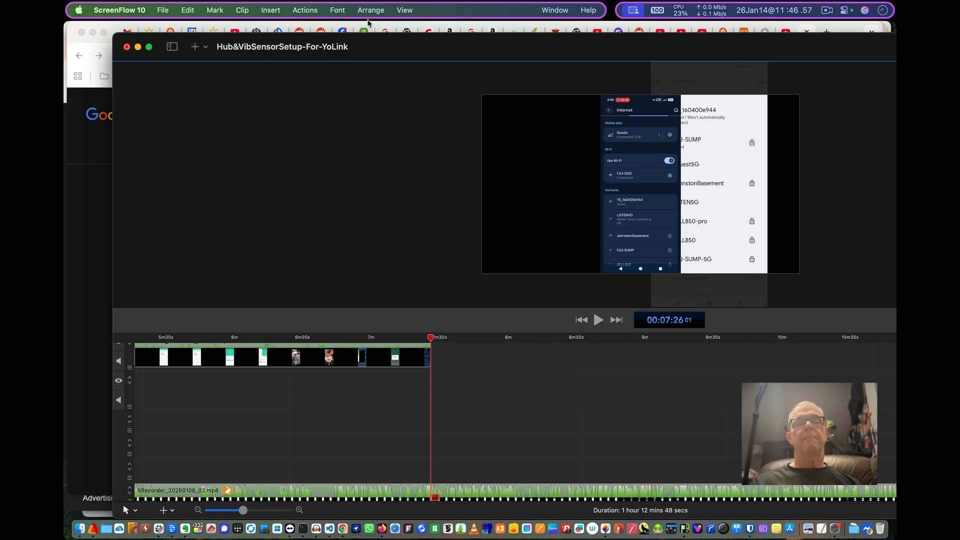
pyautogui.click(403, 11)
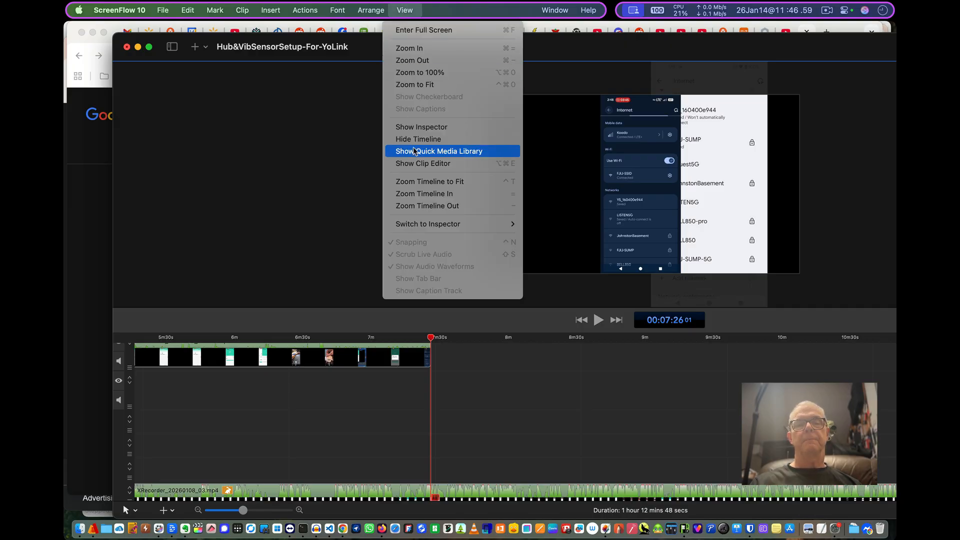
pyautogui.click(411, 126)
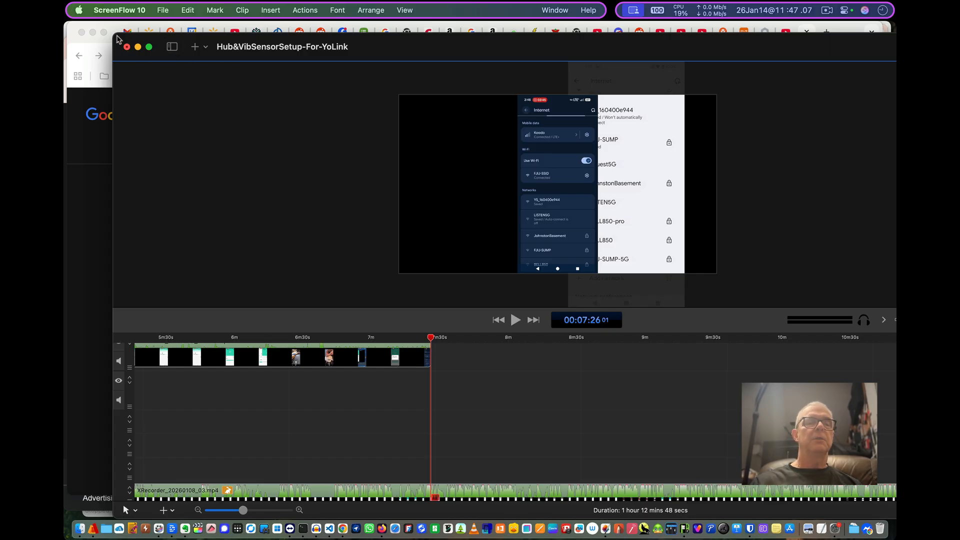
# - Shift the project window aside and back into place, then hide the inspector pane and show it again
pyautogui.moveTo(116, 38); pyautogui.dragTo(394, 75)
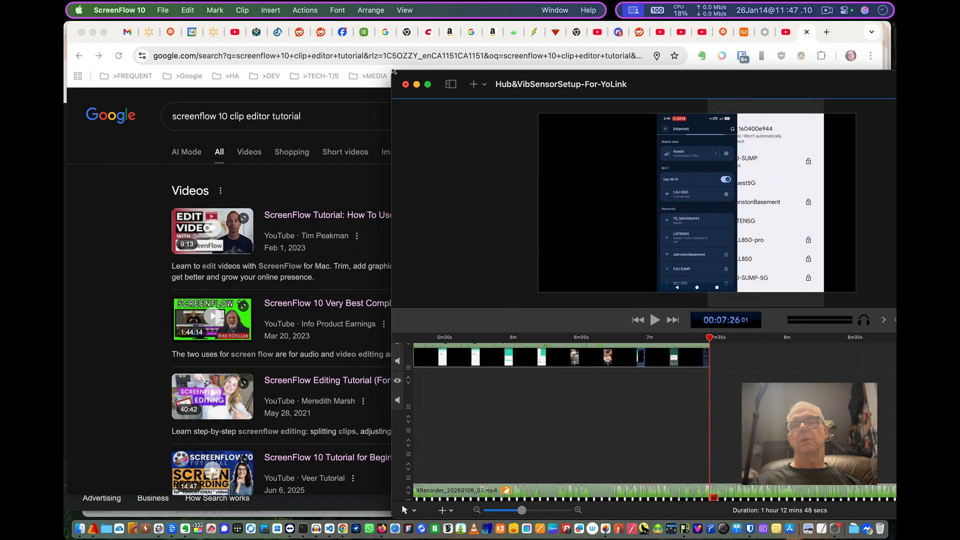
pyautogui.moveTo(645, 76); pyautogui.dragTo(316, 29)
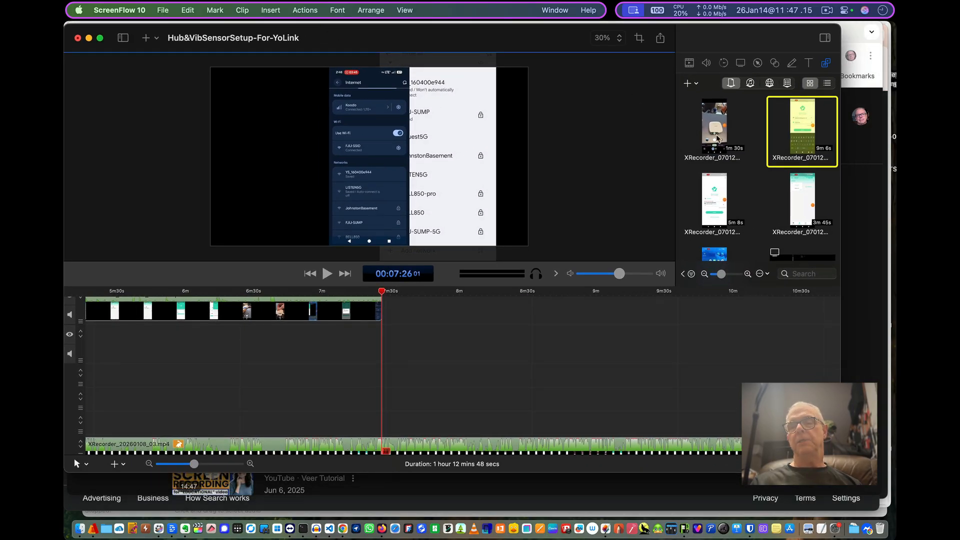
pyautogui.click(403, 10)
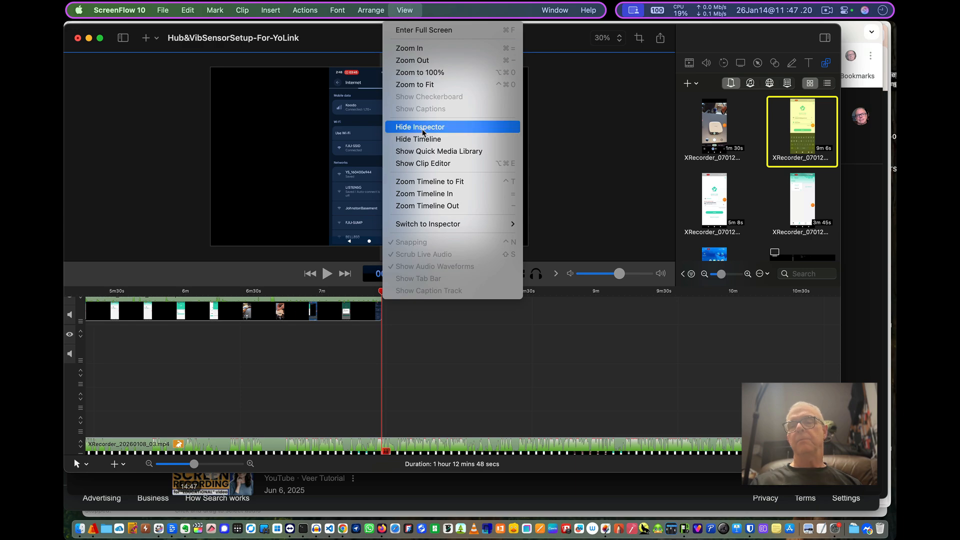
pyautogui.click(422, 131)
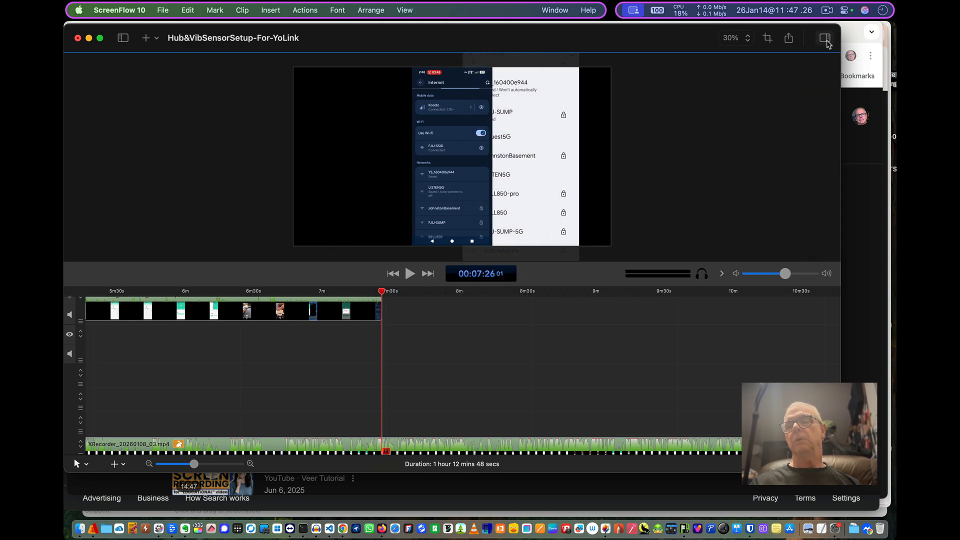
pyautogui.click(824, 38)
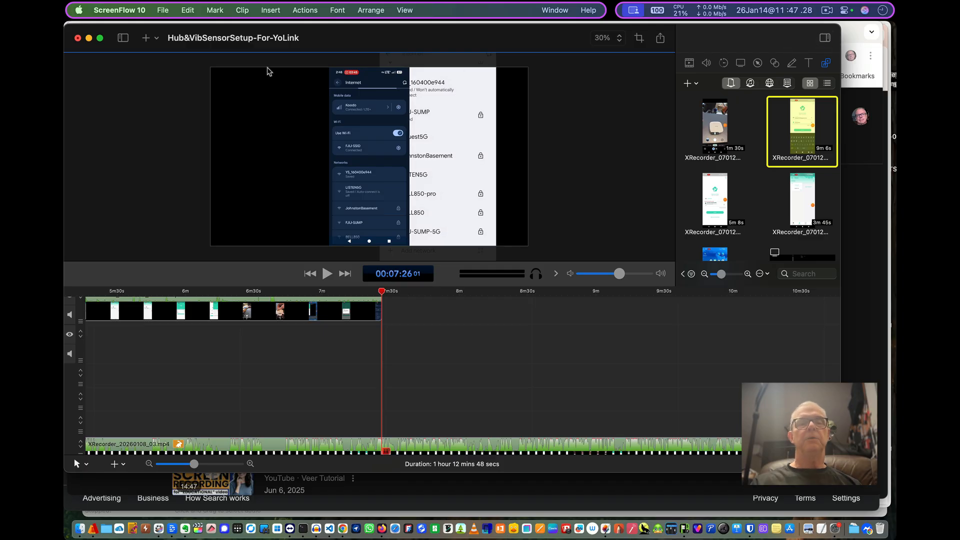
# - Hide the timeline and show it again
pyautogui.click(405, 10)
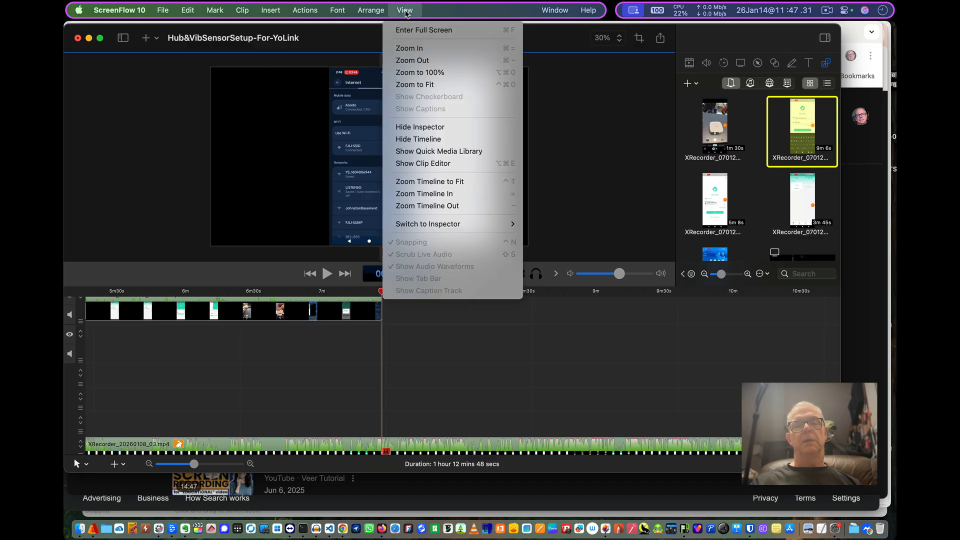
pyautogui.click(407, 144)
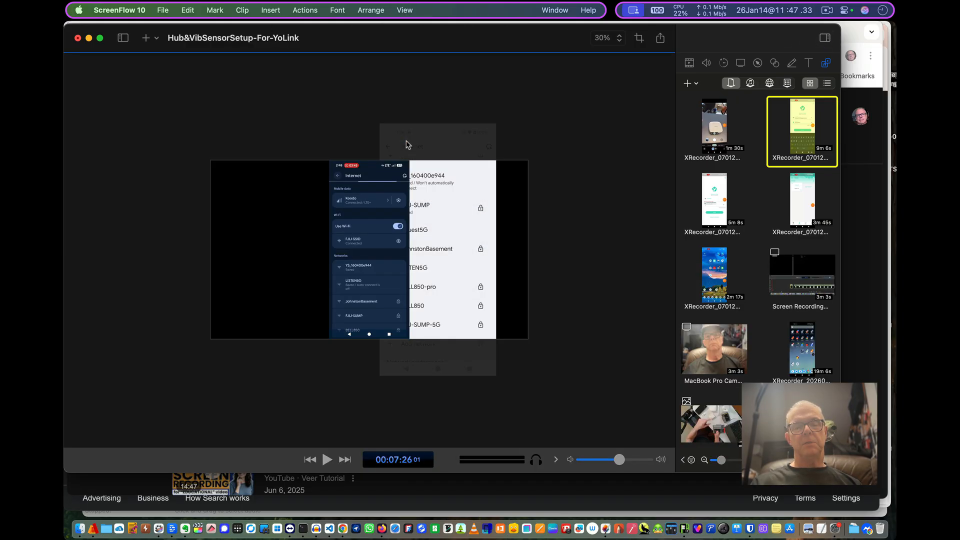
pyautogui.click(416, 7)
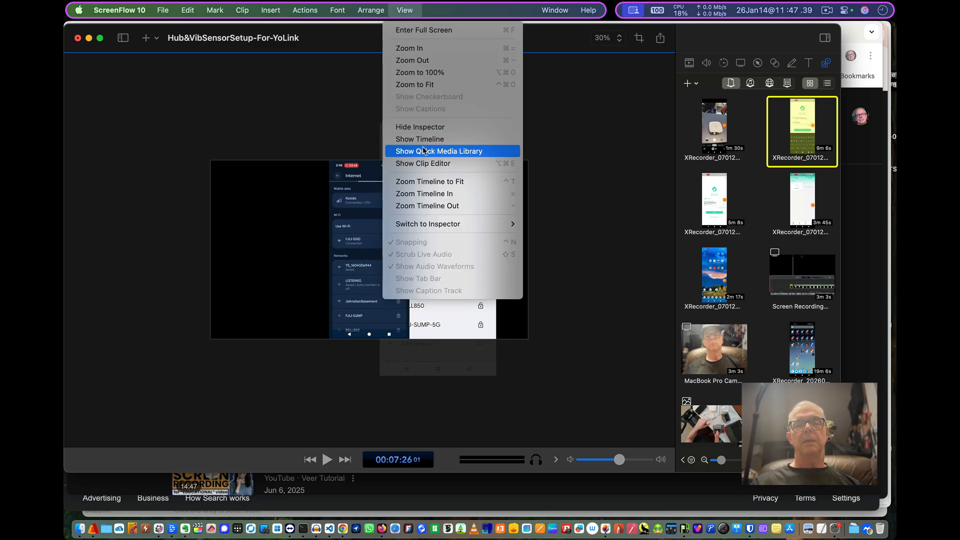
pyautogui.click(422, 139)
# - Show the Quick Media Library and hide it again
pyautogui.click(403, 10)
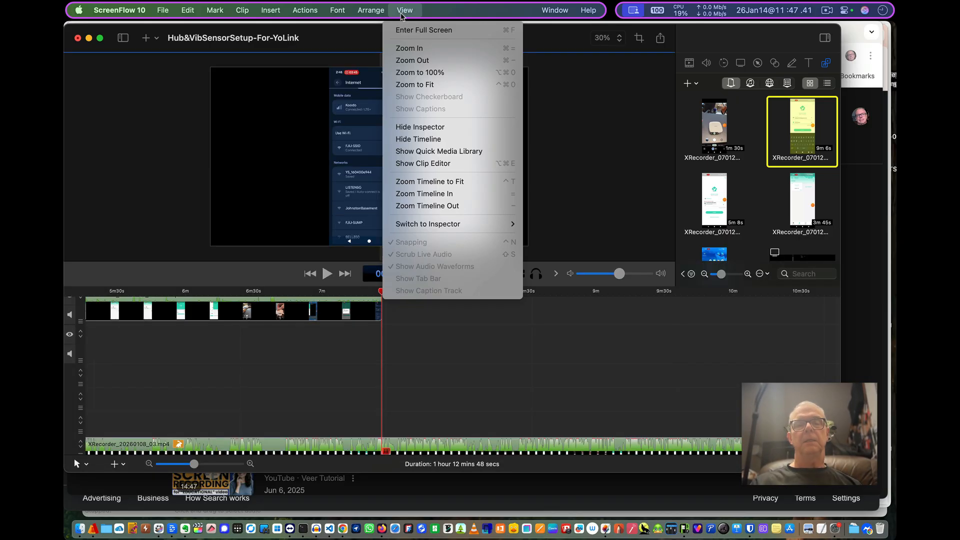
pyautogui.click(423, 151)
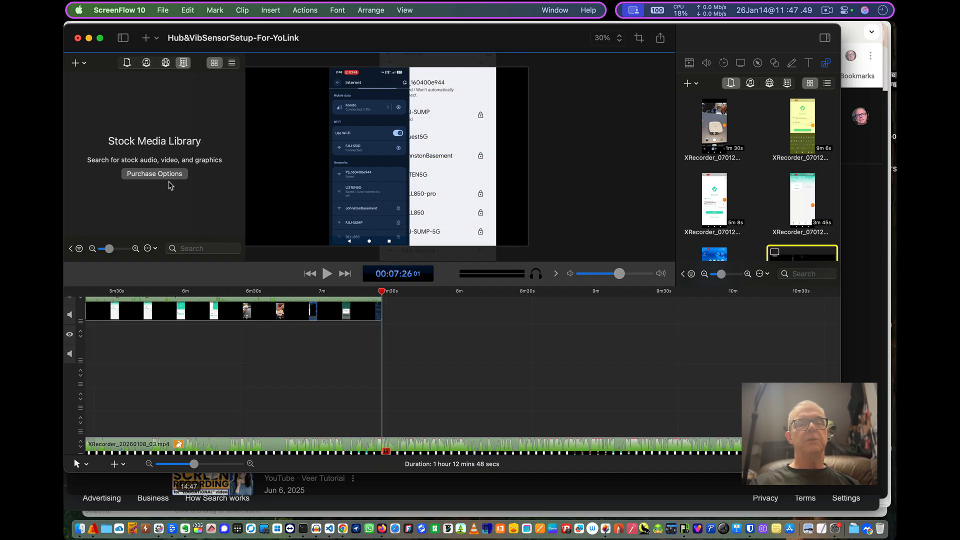
pyautogui.click(408, 10)
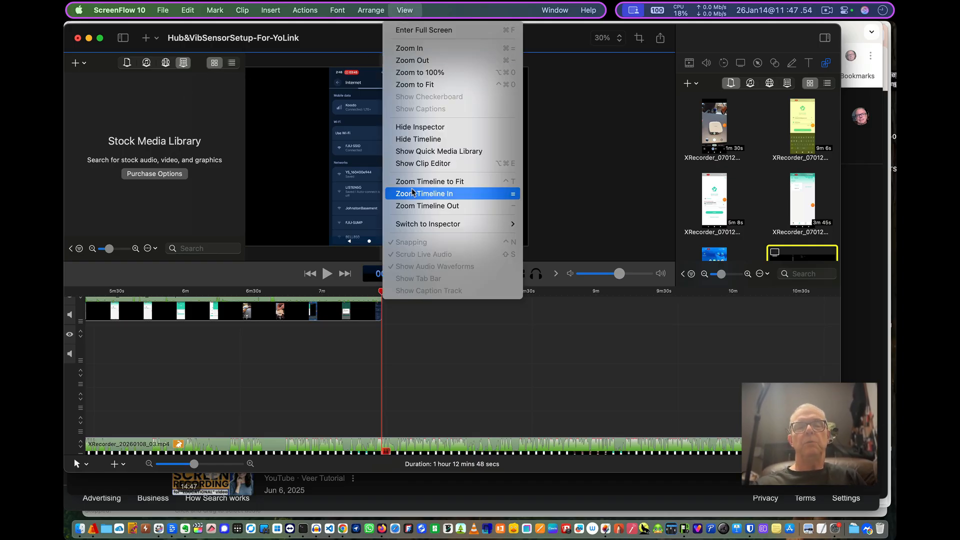
pyautogui.click(433, 152)
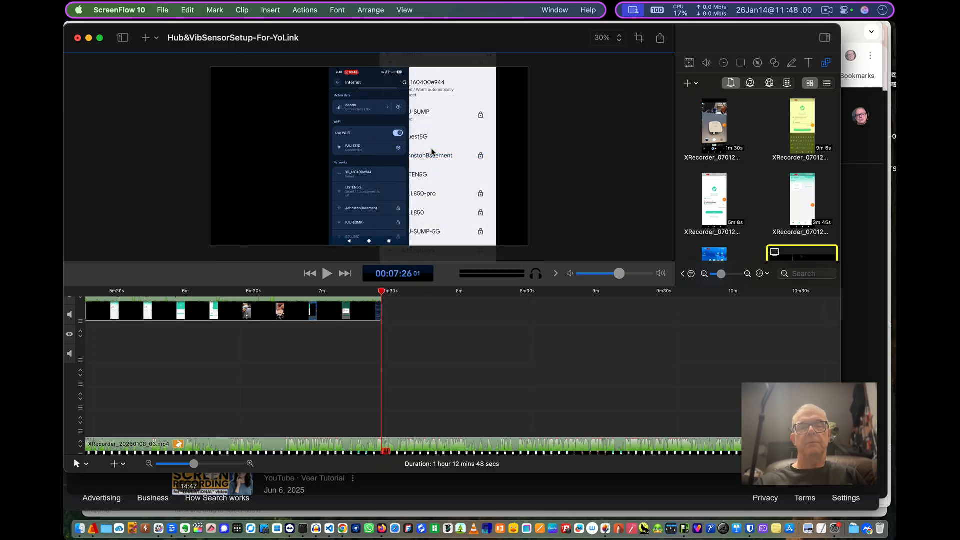
pyautogui.click(407, 15)
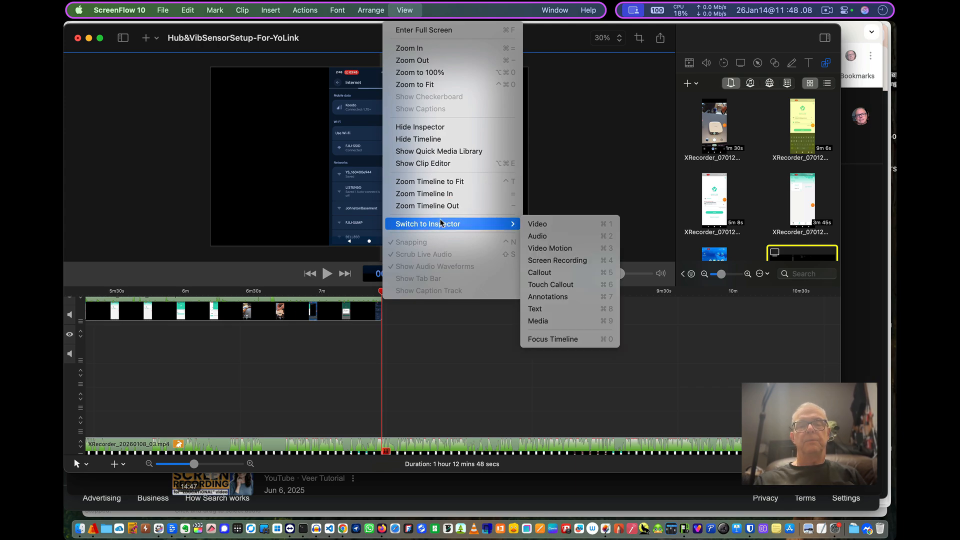
pyautogui.click(600, 147)
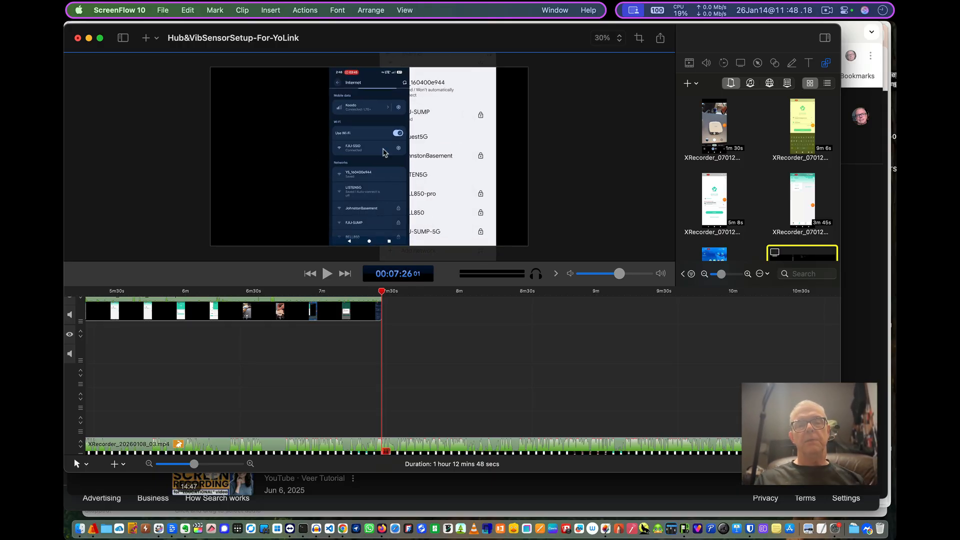
pyautogui.click(335, 358)
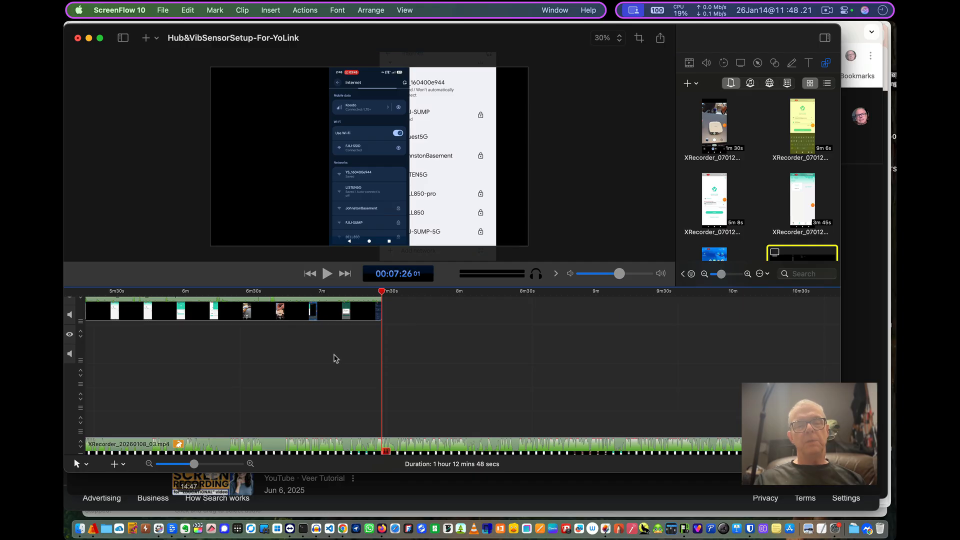